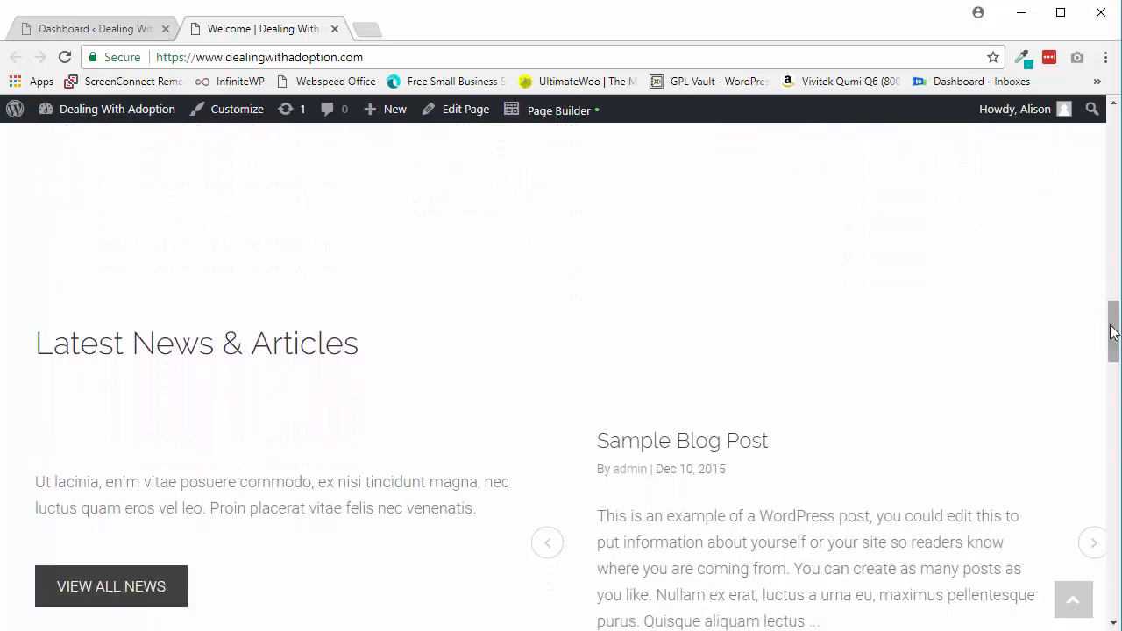
Step: Review the gaps between the Welcome page's sections and open the page for editing in Page Builder
left_click_drag(1113, 326, 1112, 285)
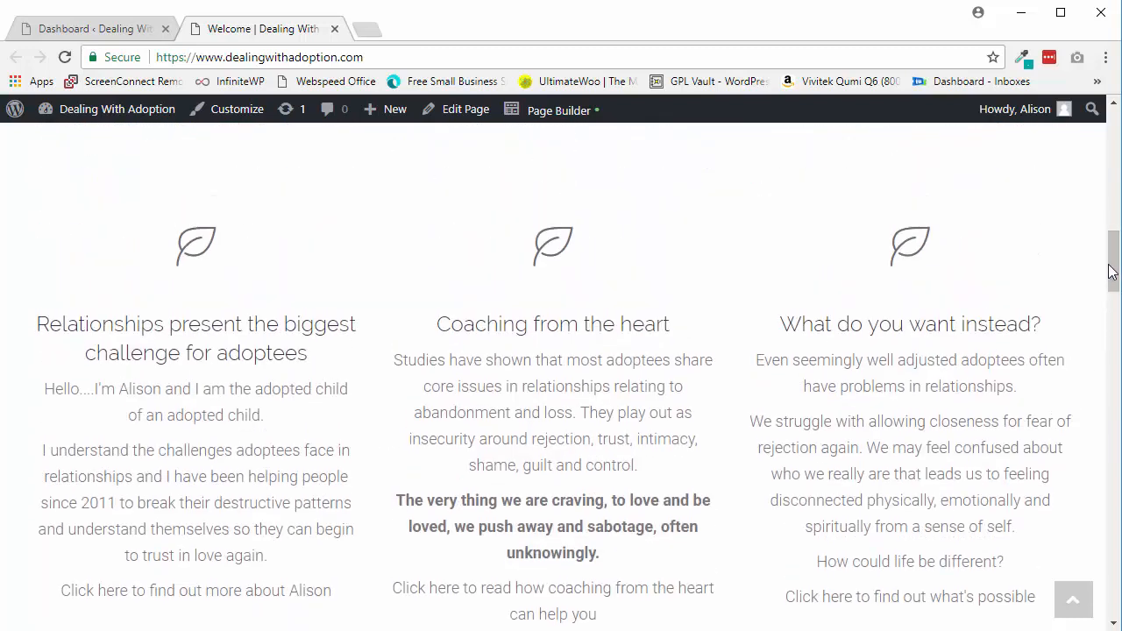
left_click_drag(1111, 272, 1107, 316)
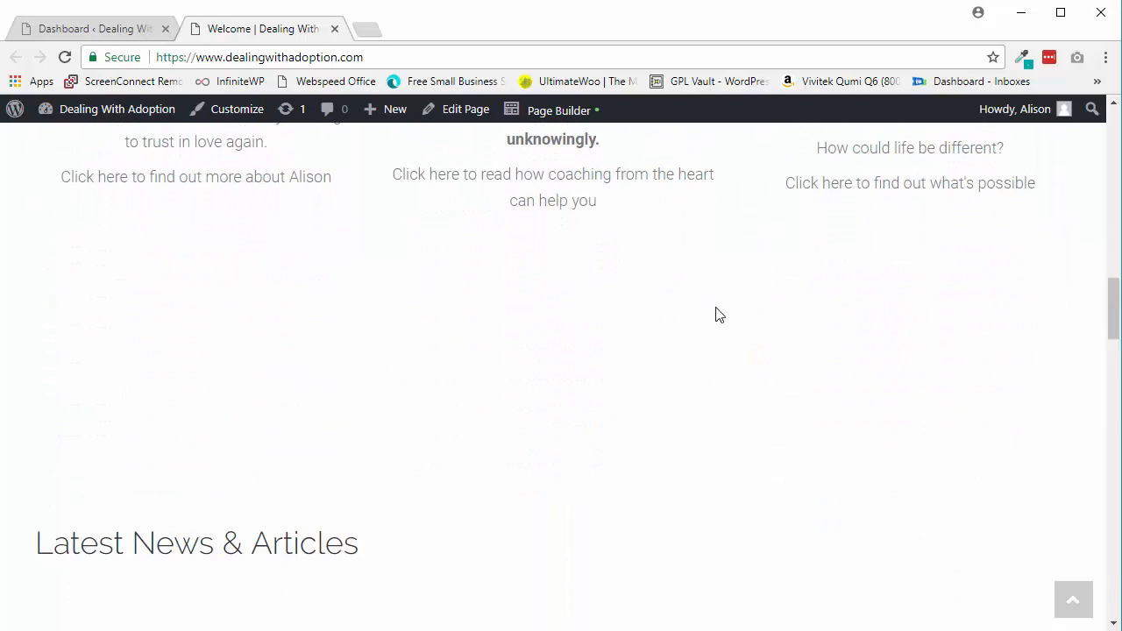
left_click_drag(1112, 319, 1072, 388)
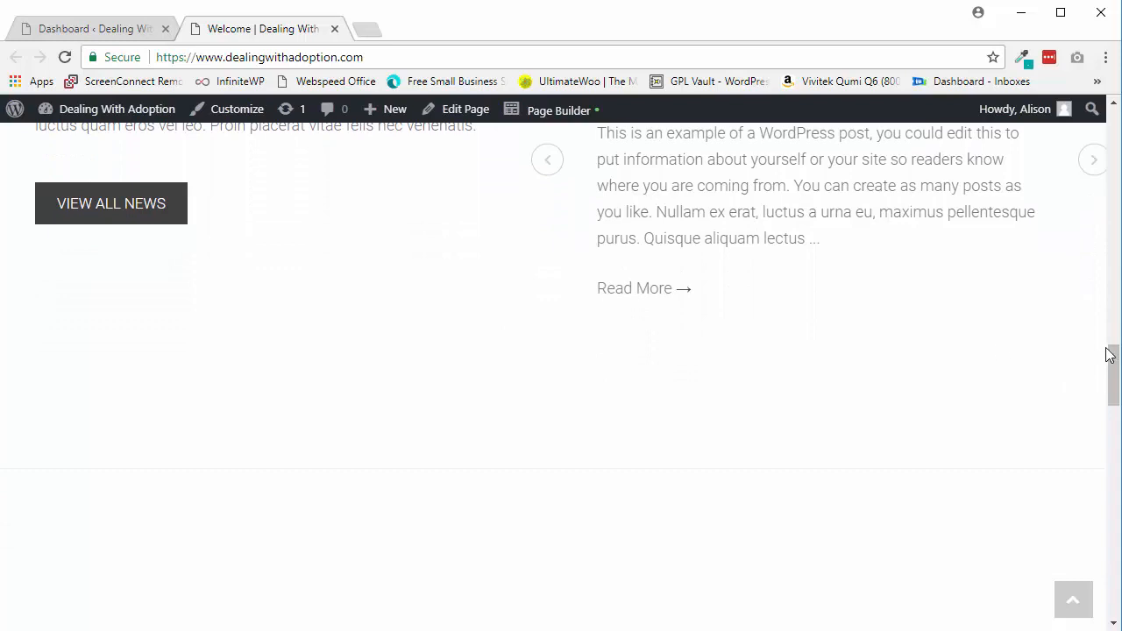
left_click_drag(1108, 354, 1112, 392)
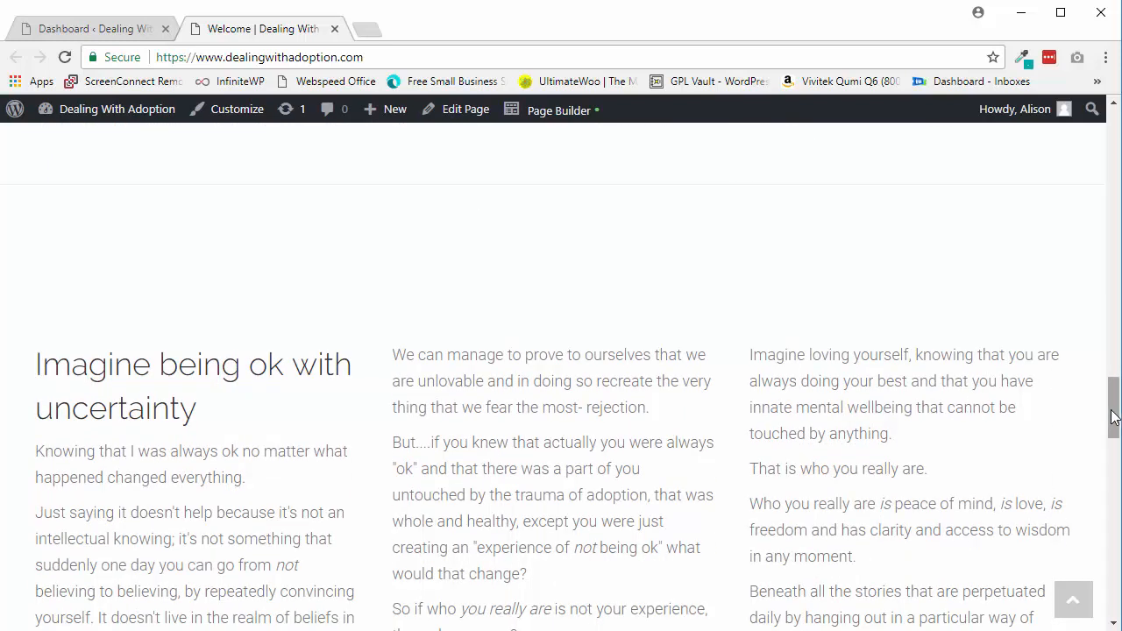
left_click_drag(1114, 418, 1112, 276)
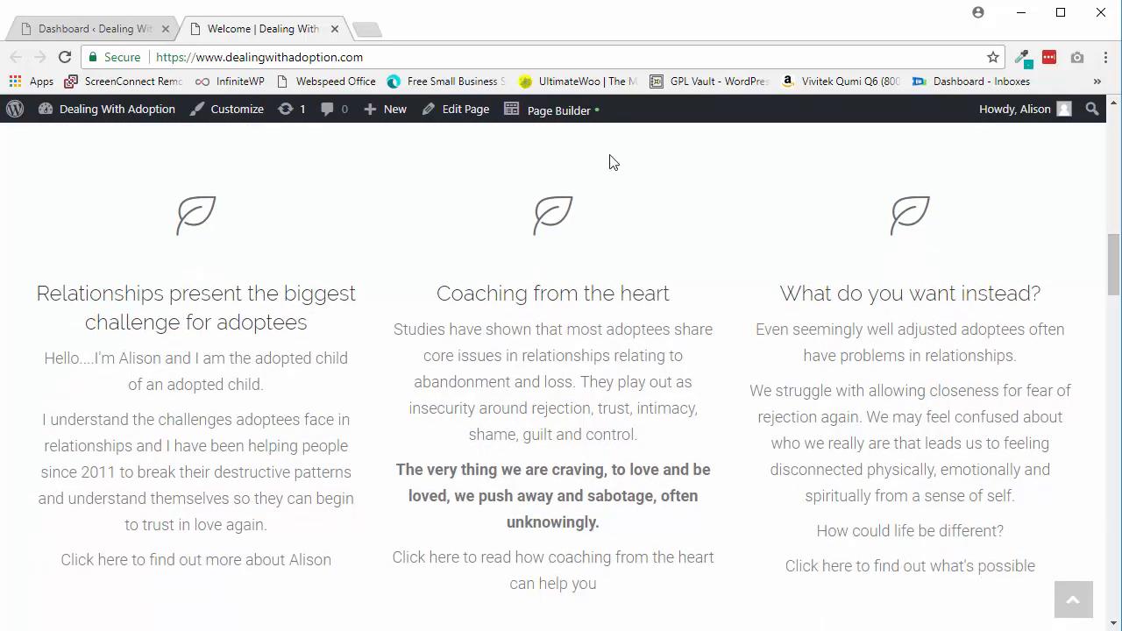
left_click(562, 117)
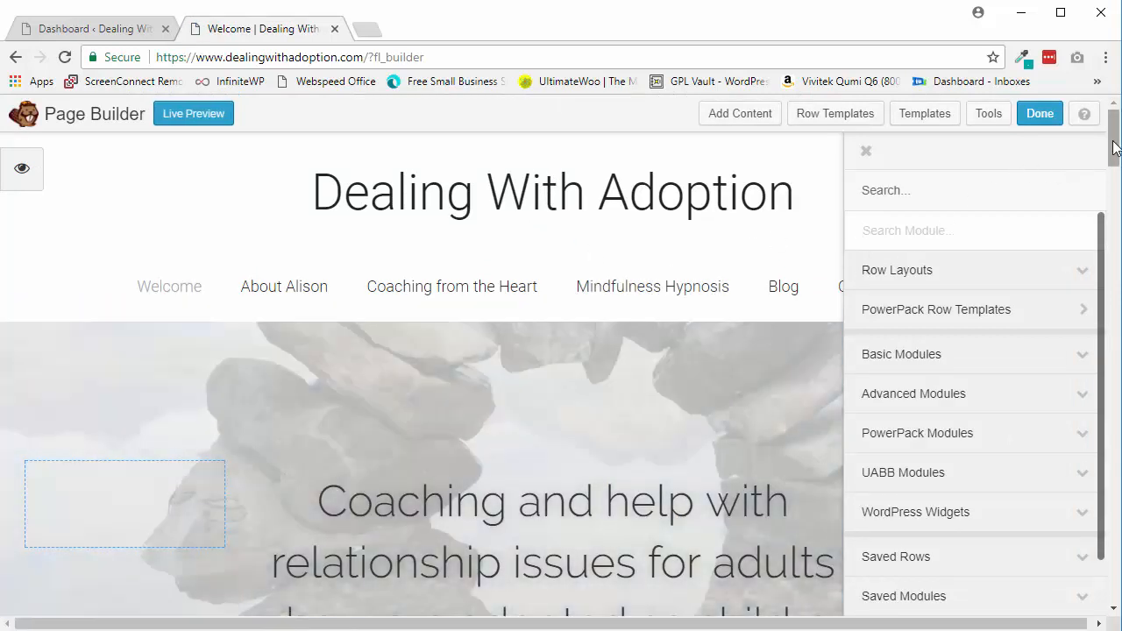
Step: Set the Latest News & Articles row's top and bottom padding to 30 px and save the row settings
left_click_drag(1112, 140, 1037, 310)
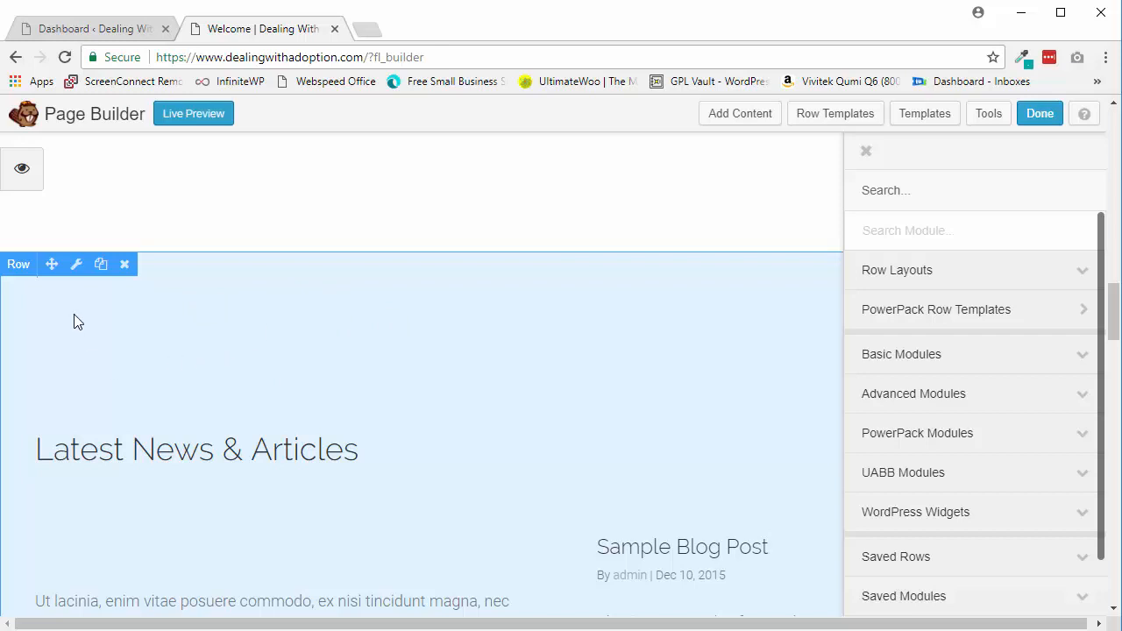
left_click(76, 268)
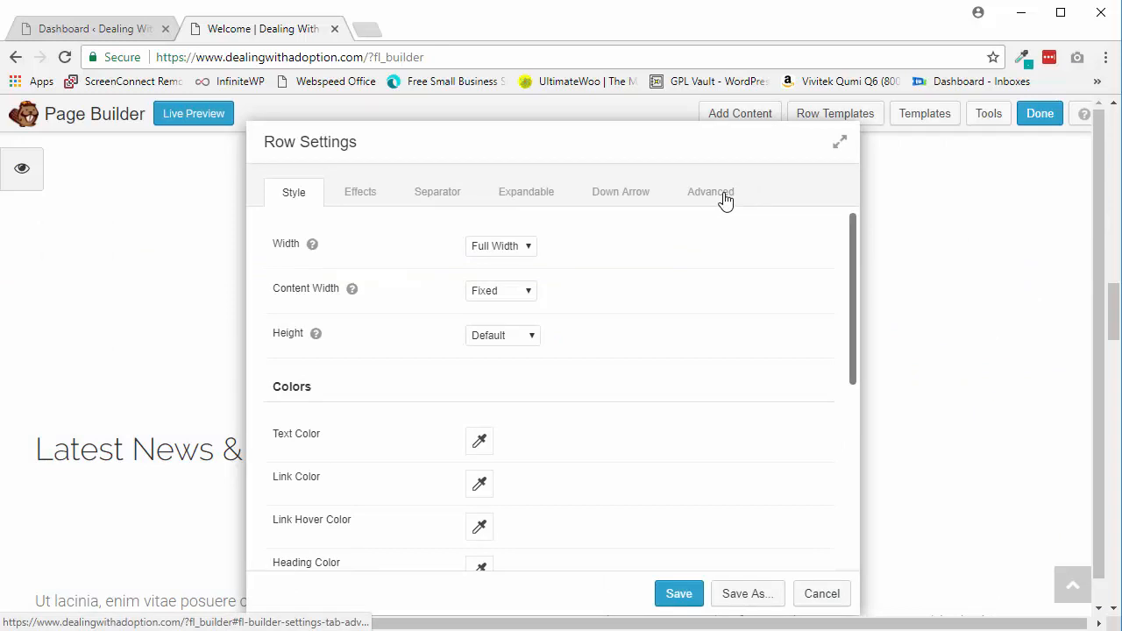
mouse_move(704, 138)
left_mouse_down()
mouse_move(698, 88)
mouse_move(701, 137)
left_mouse_up()
left_click(700, 149)
scroll(687, 358, "down", 2)
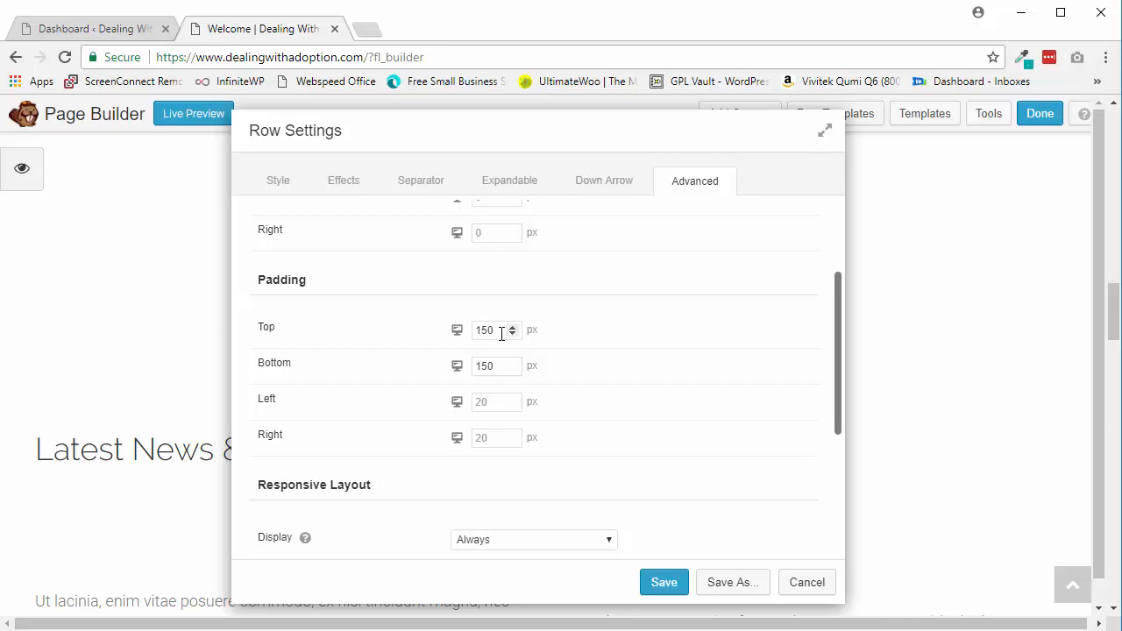
left_click_drag(501, 334, 452, 339)
type("30")
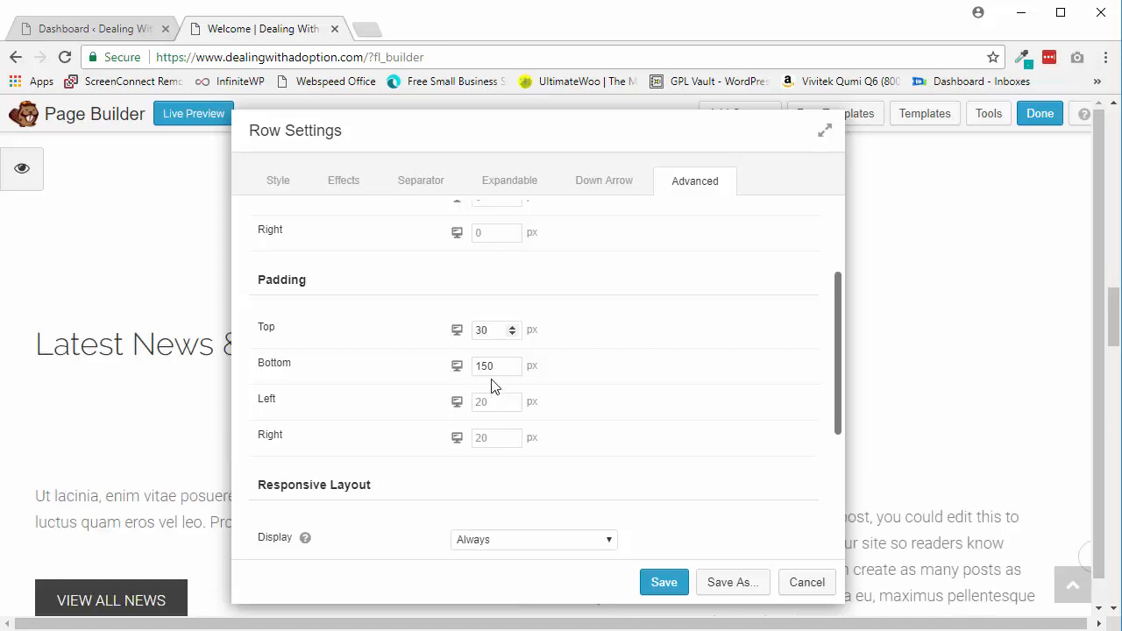
left_click_drag(494, 367, 474, 367)
type("30")
left_click(664, 586)
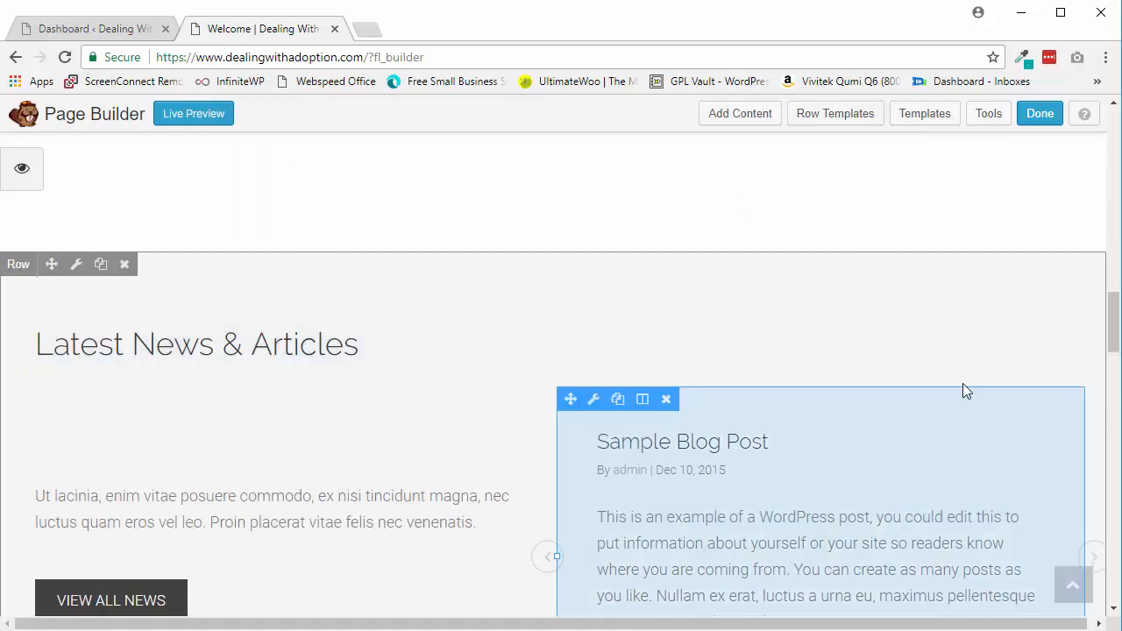
Step: Set the top and bottom padding of the three-column leaf icon row below Join Our Community to 30 px and save
scroll(963, 391, "up", 1)
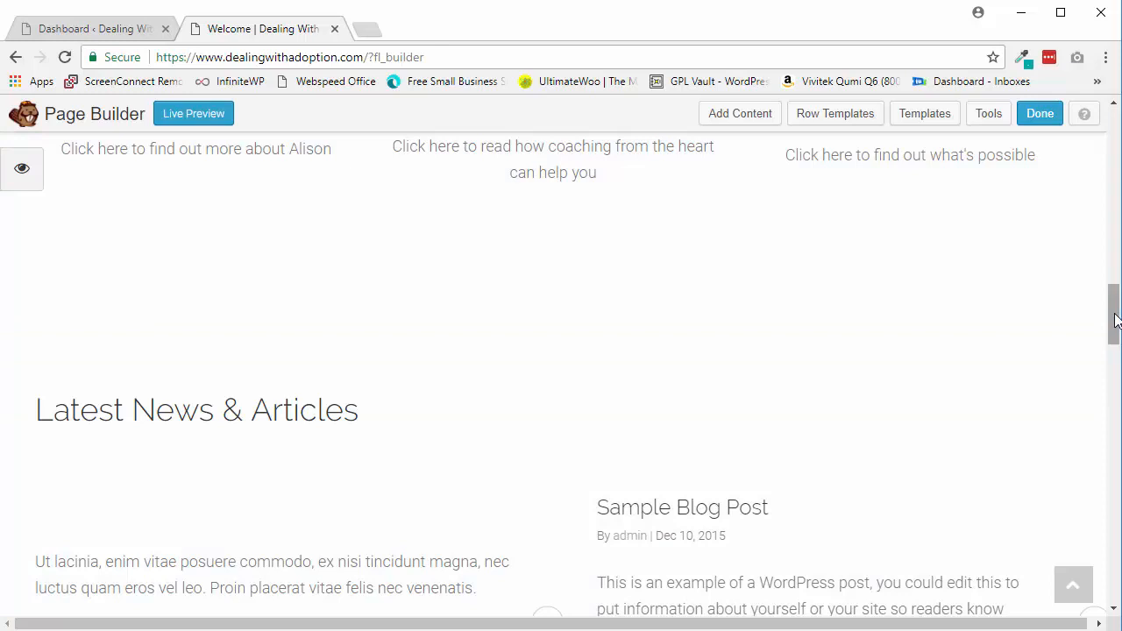
left_click_drag(1113, 313, 1116, 265)
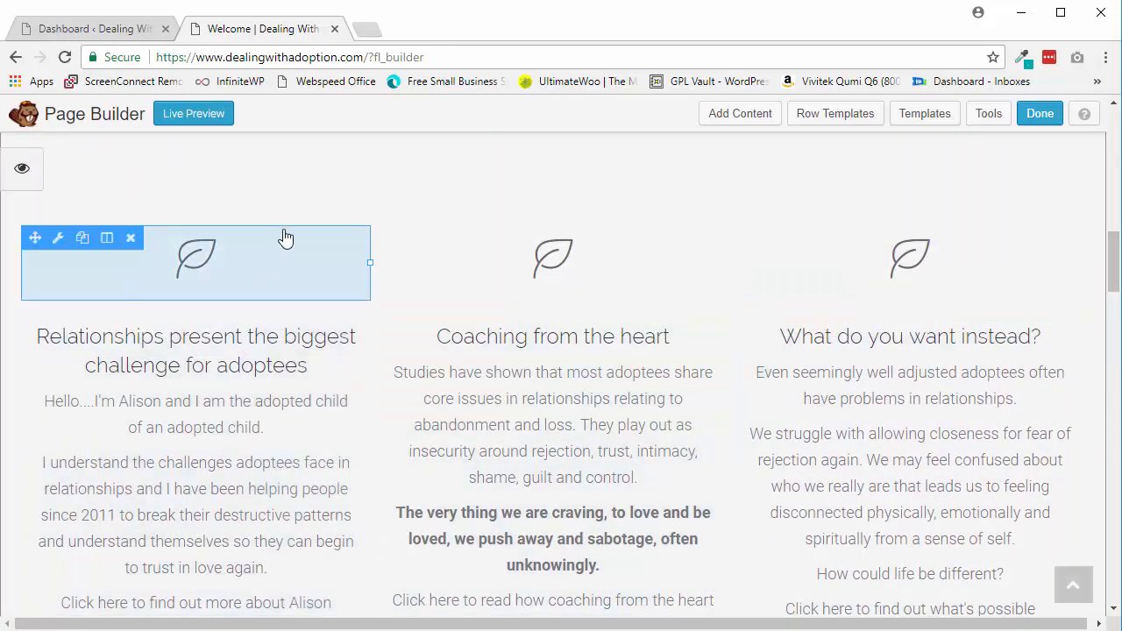
scroll(285, 237, "up", 3)
scroll(255, 267, "up", 1)
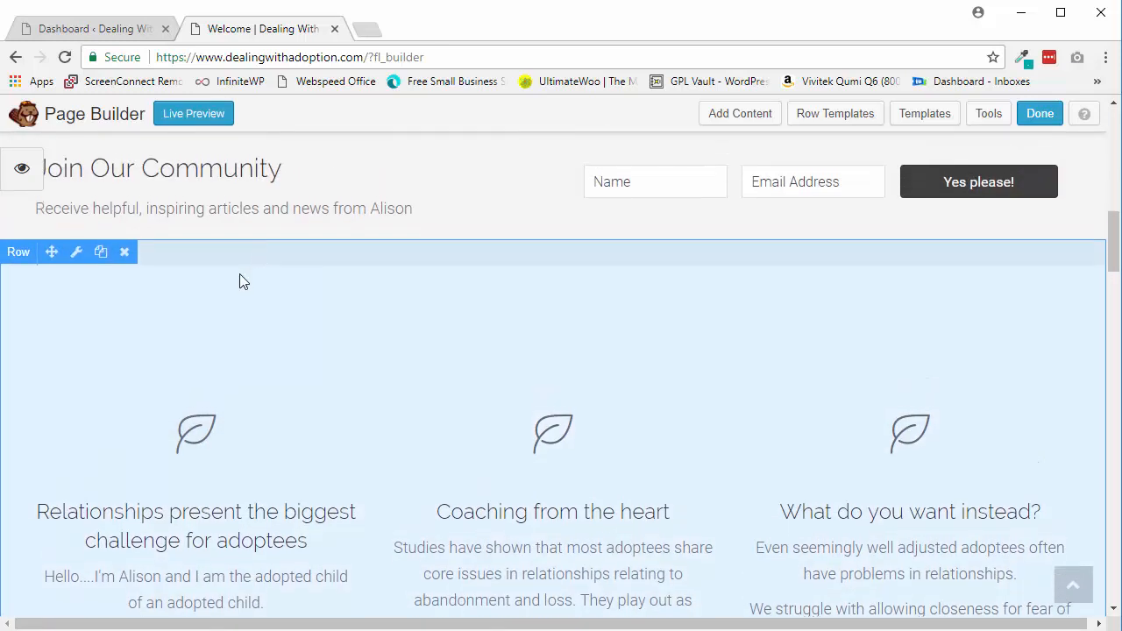
left_click(78, 255)
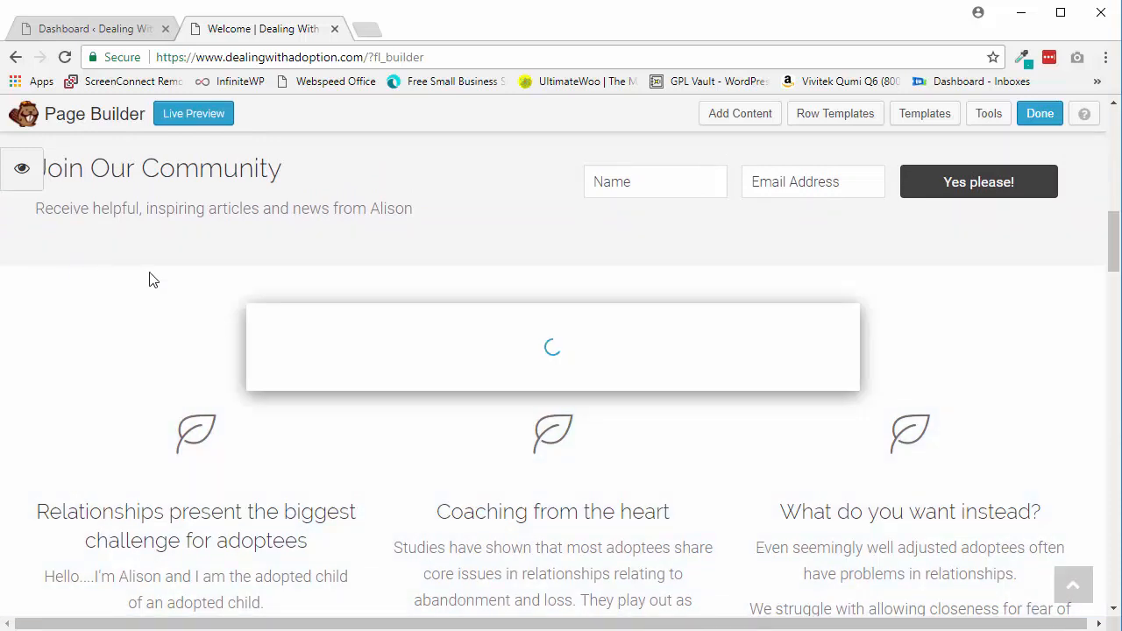
left_click(709, 197)
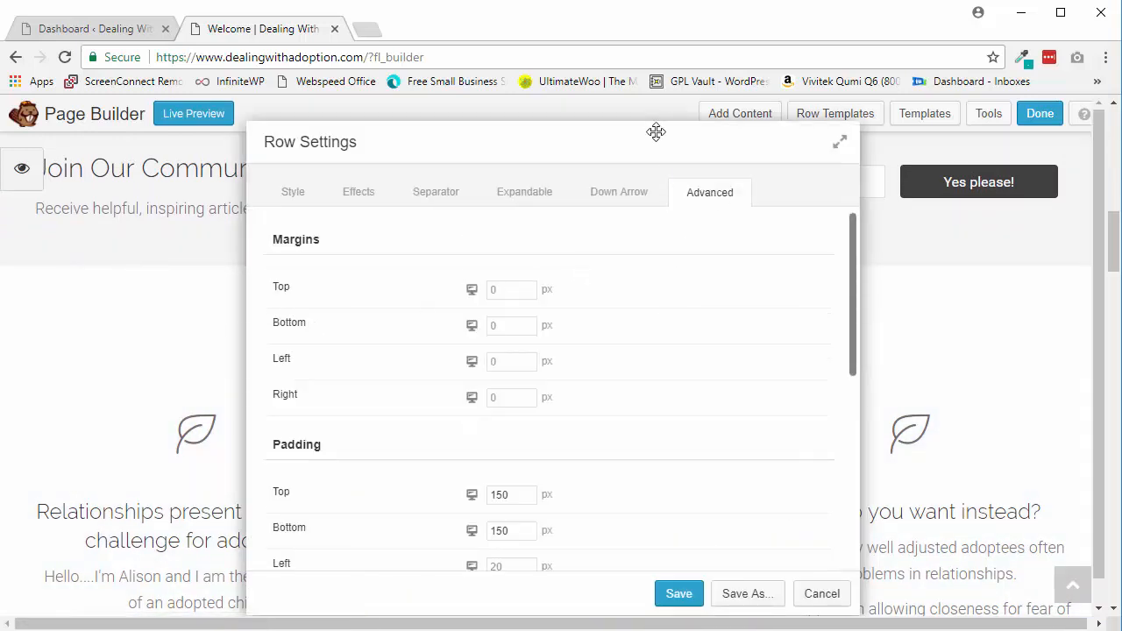
left_click_drag(656, 130, 623, 74)
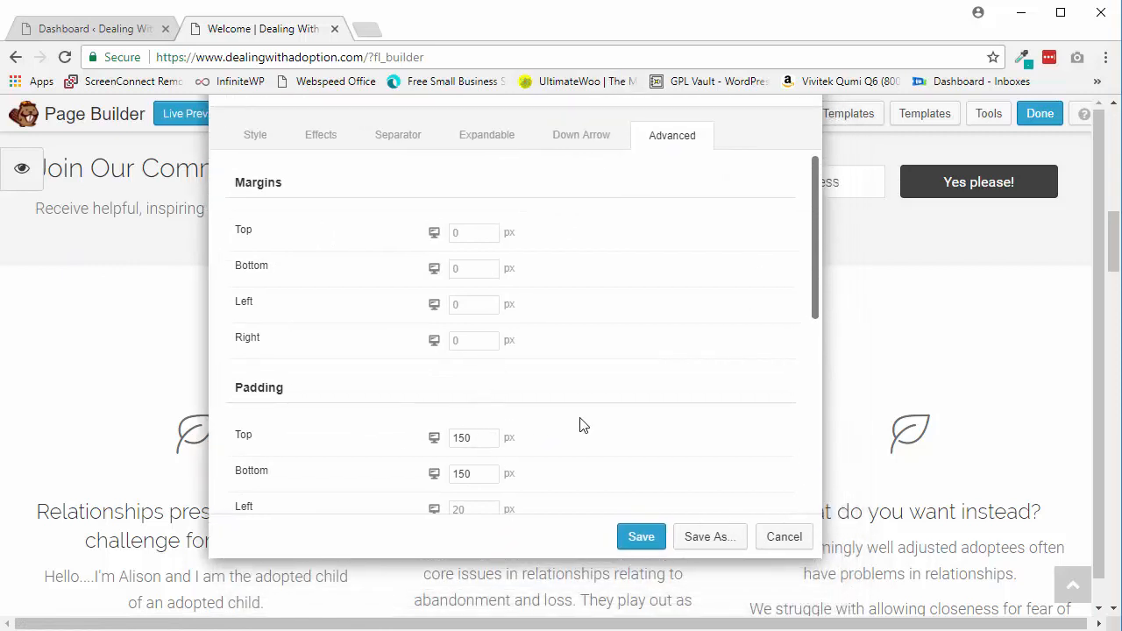
scroll(576, 426, "down", 1)
left_click_drag(471, 372, 425, 377)
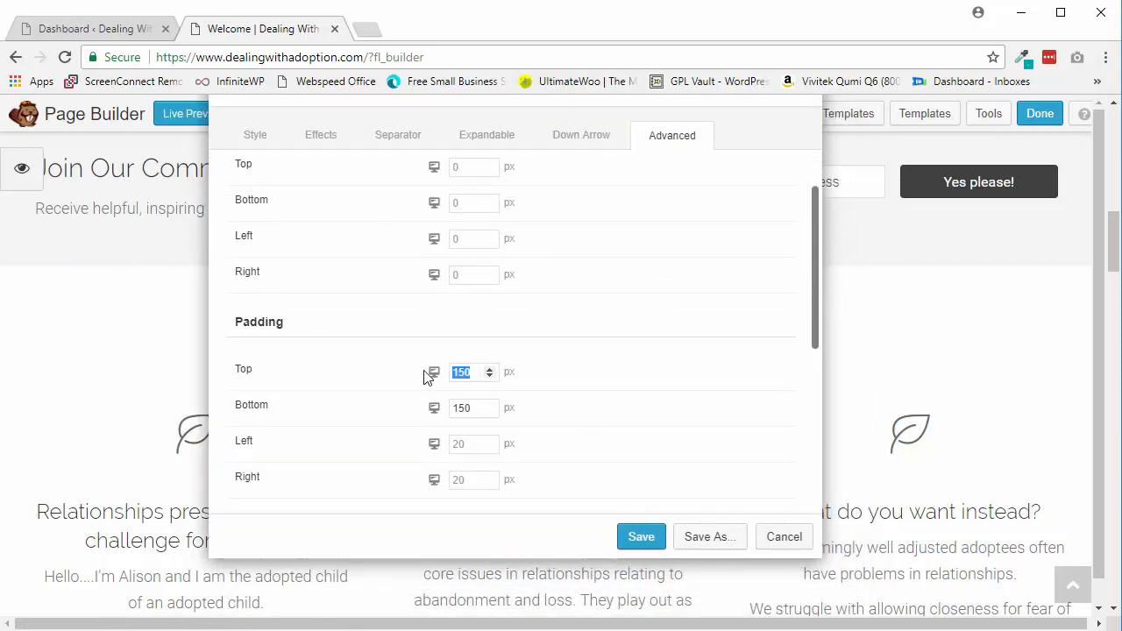
type("30")
left_click_drag(473, 408, 401, 413)
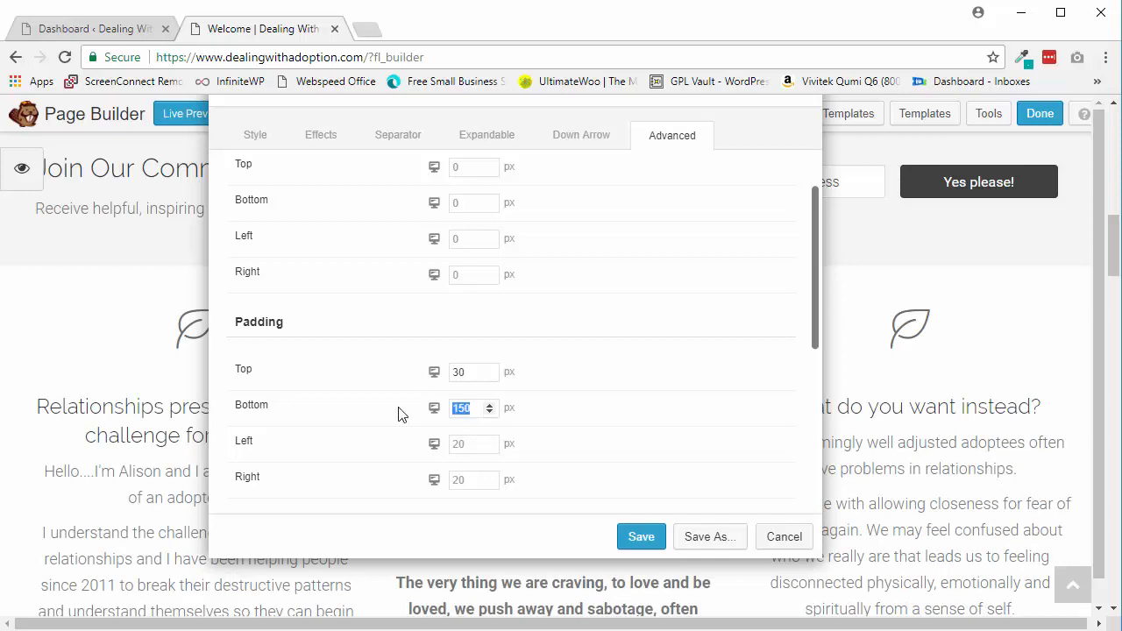
type("30")
left_click(641, 537)
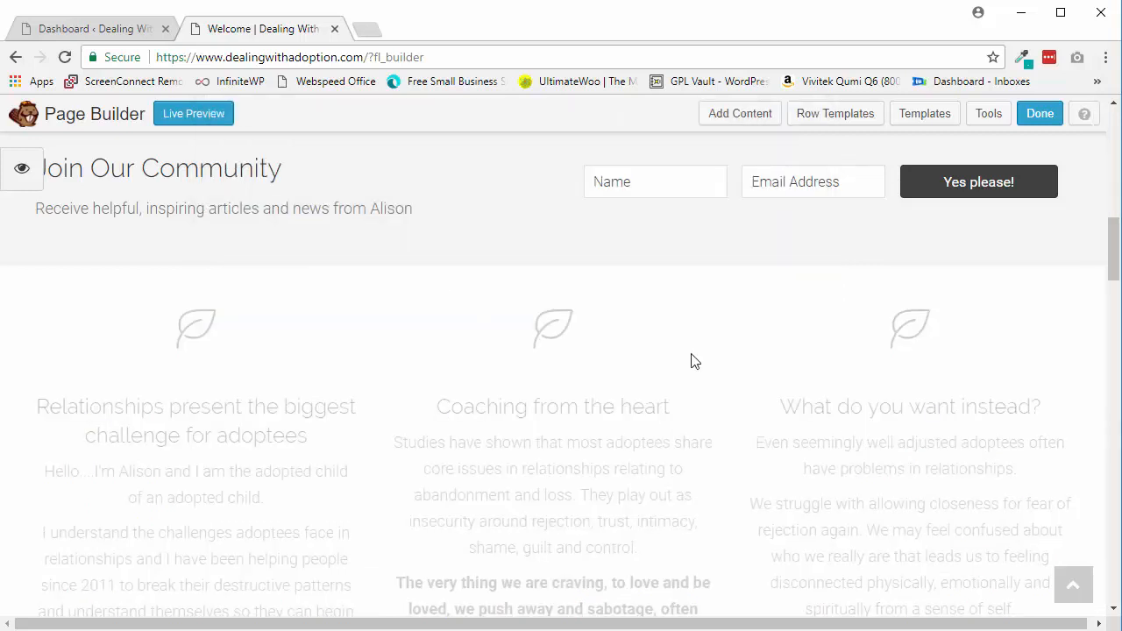
Step: Set the "Imagine being ok with uncertainty" row's top and bottom padding to 30 px and save the row settings
scroll(1114, 237, "up", 2)
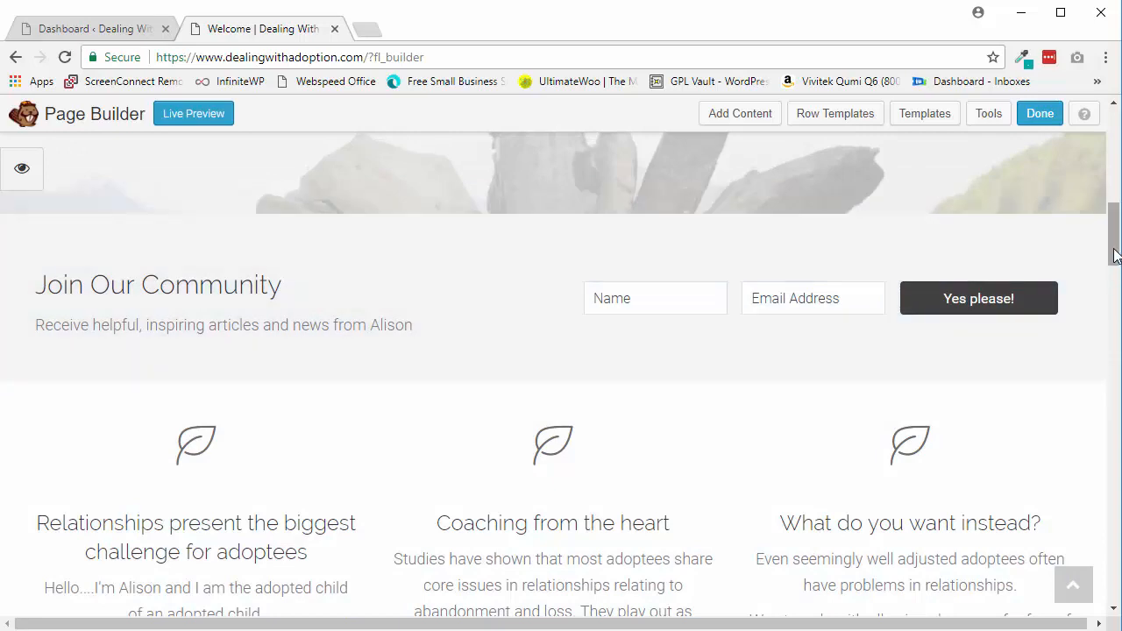
left_click_drag(1114, 254, 1104, 323)
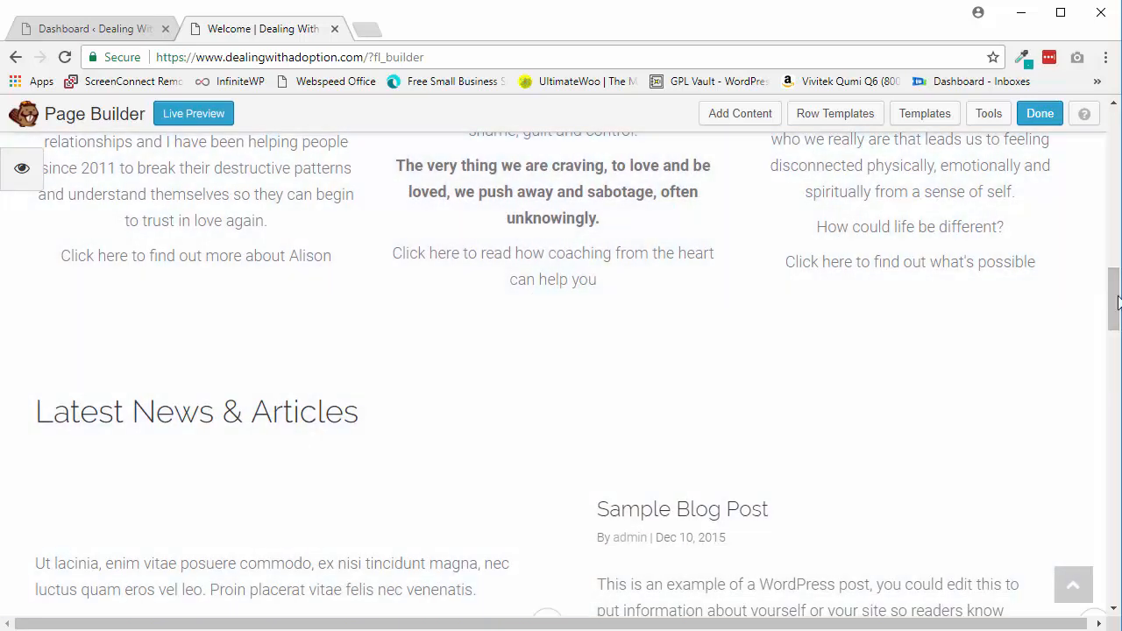
left_click_drag(1117, 302, 1117, 321)
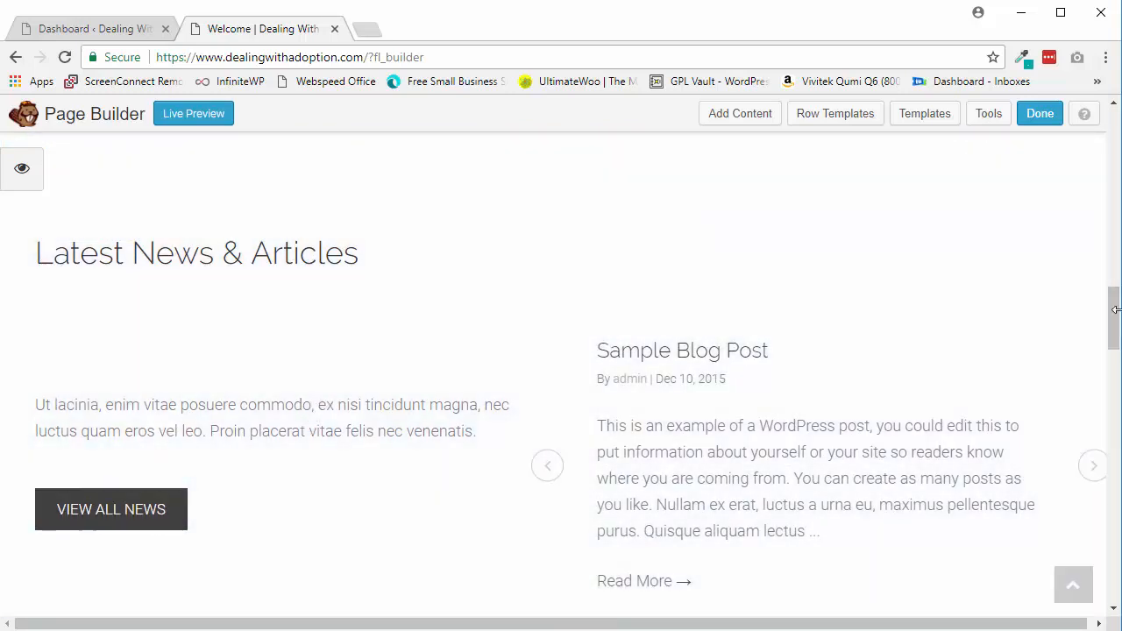
left_click_drag(1116, 317, 1115, 371)
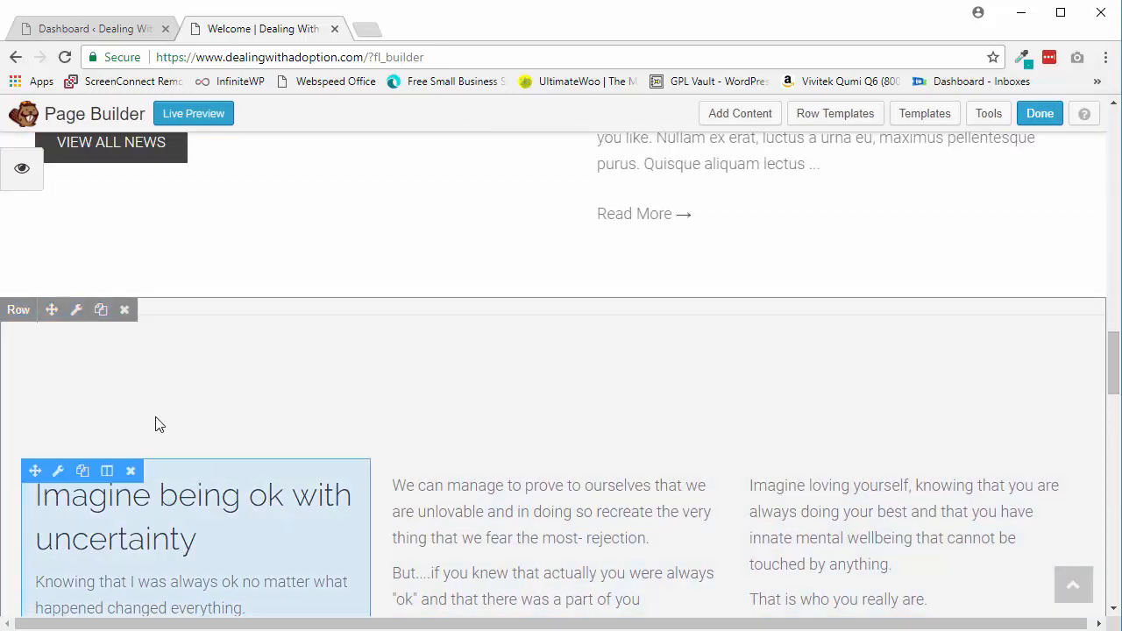
left_click(76, 310)
left_click(712, 194)
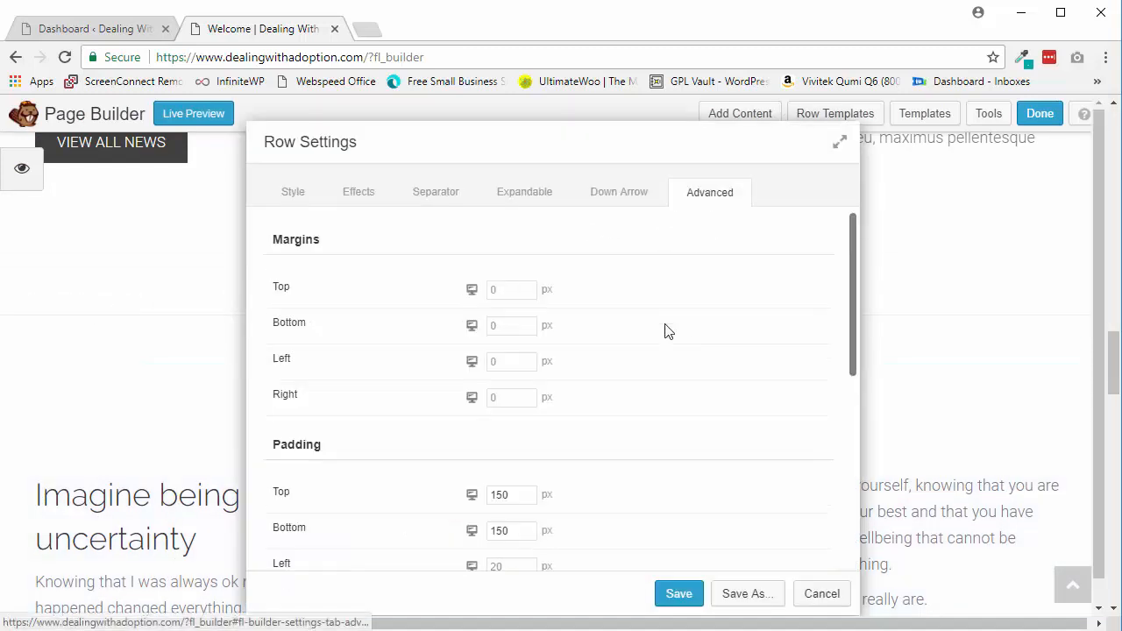
scroll(679, 331, "down", 3)
left_click_drag(467, 362, 423, 370)
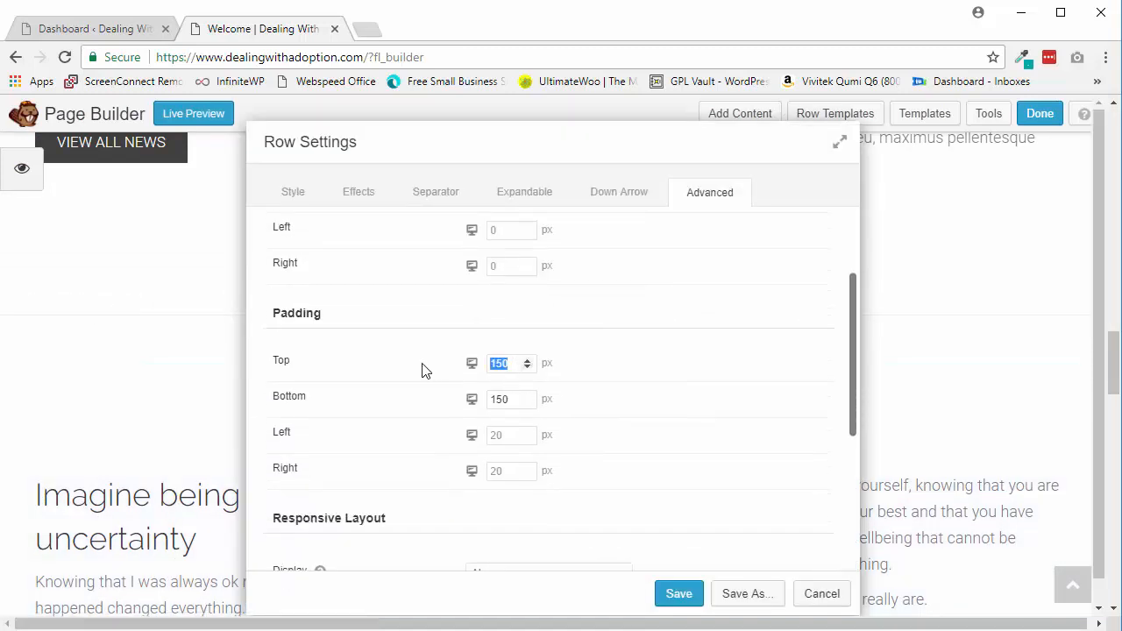
type("30")
left_click_drag(513, 399, 427, 397)
type("30")
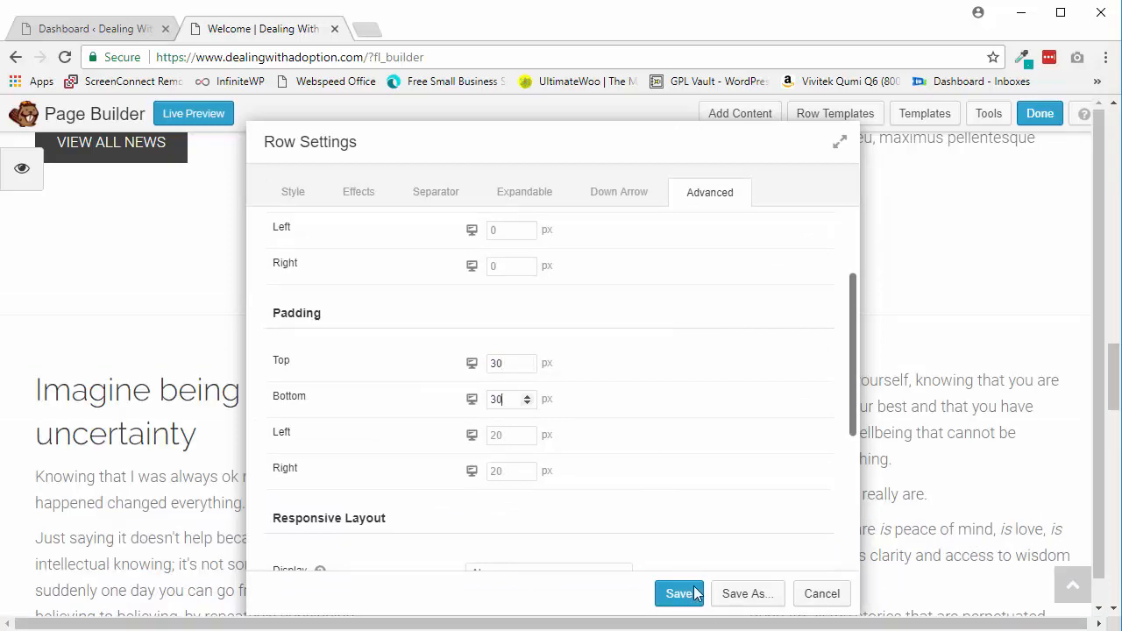
left_click(680, 595)
Step: Set the testimonial row's top and bottom padding to 30 px, leaving its margins as they are, and save
left_click_drag(1110, 379, 1107, 511)
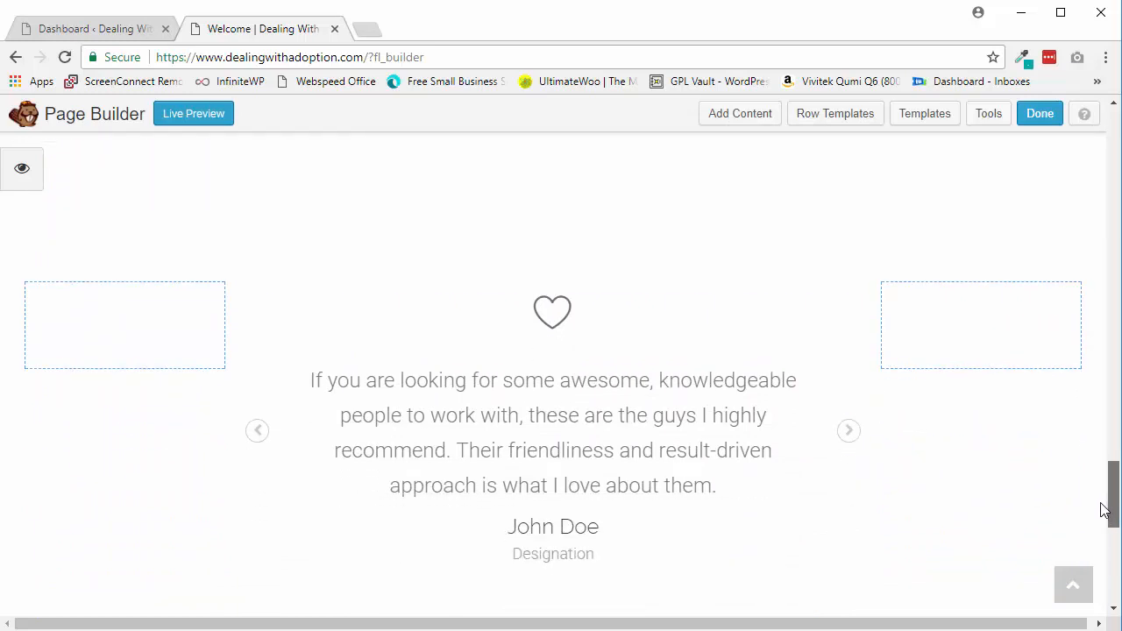
scroll(699, 251, "up", 2)
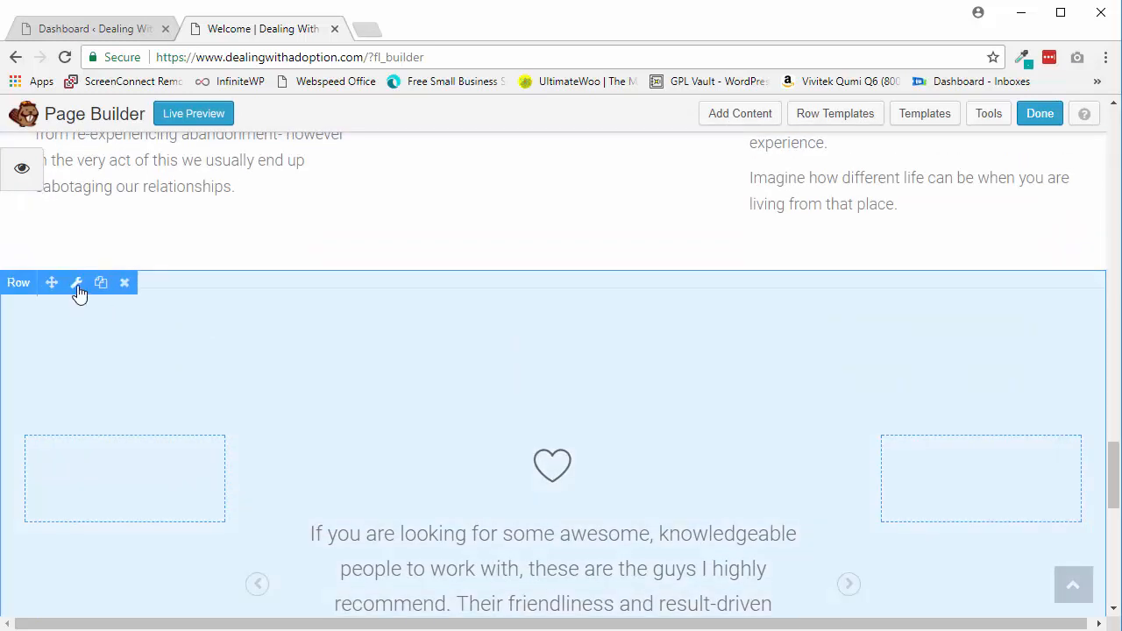
left_click(76, 283)
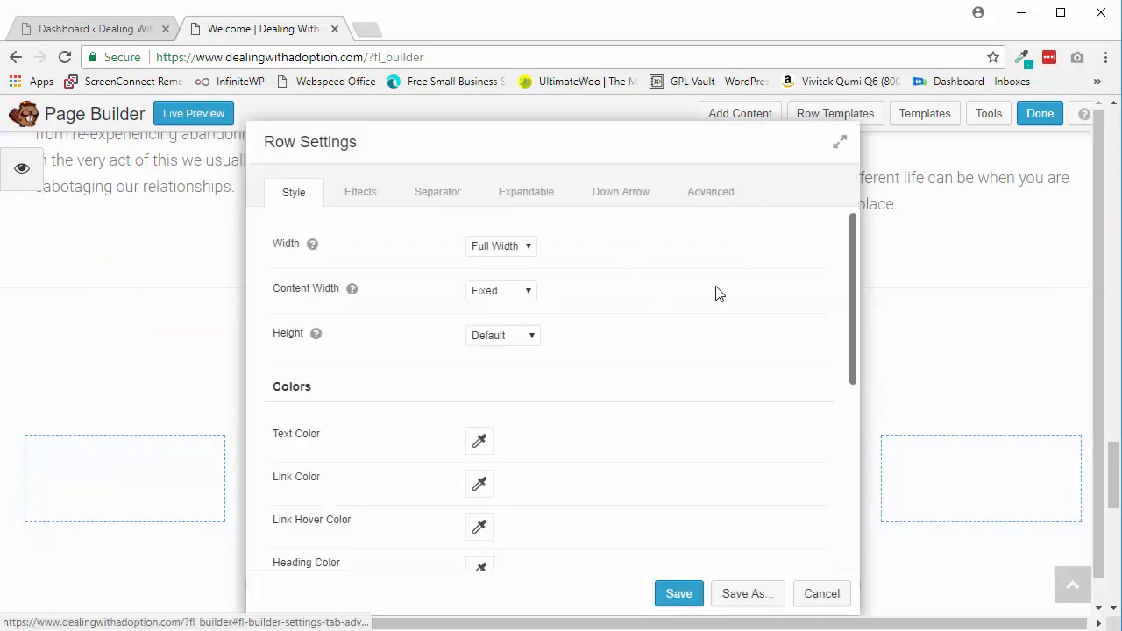
left_click(710, 191)
scroll(672, 426, "down", 2)
left_click_drag(517, 340, 427, 339)
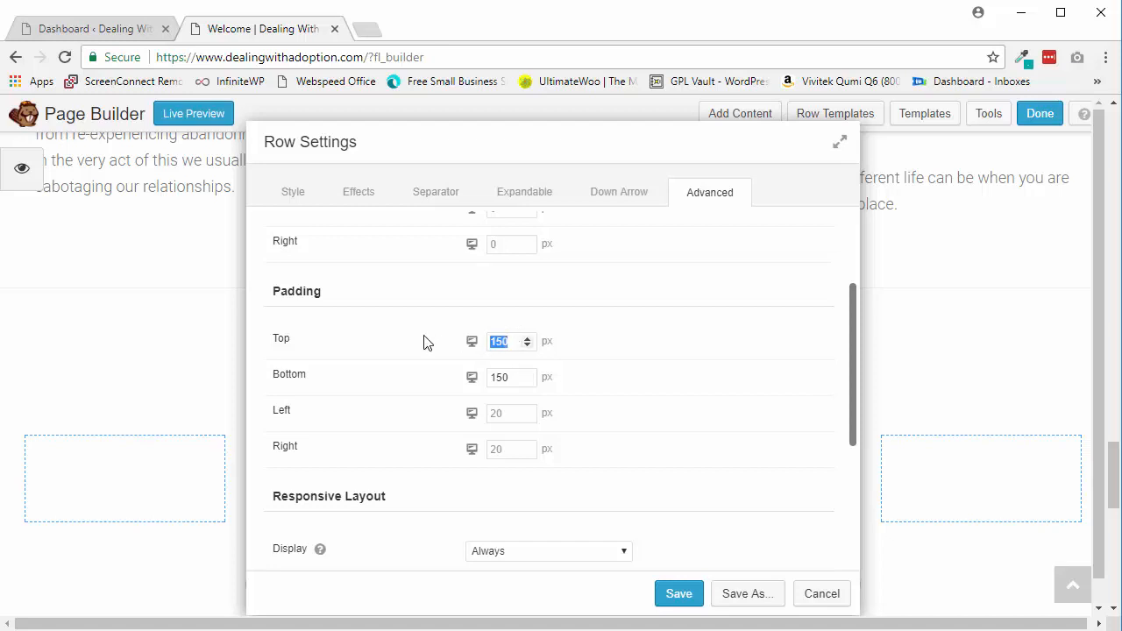
type("30")
double_click(498, 377)
type("30")
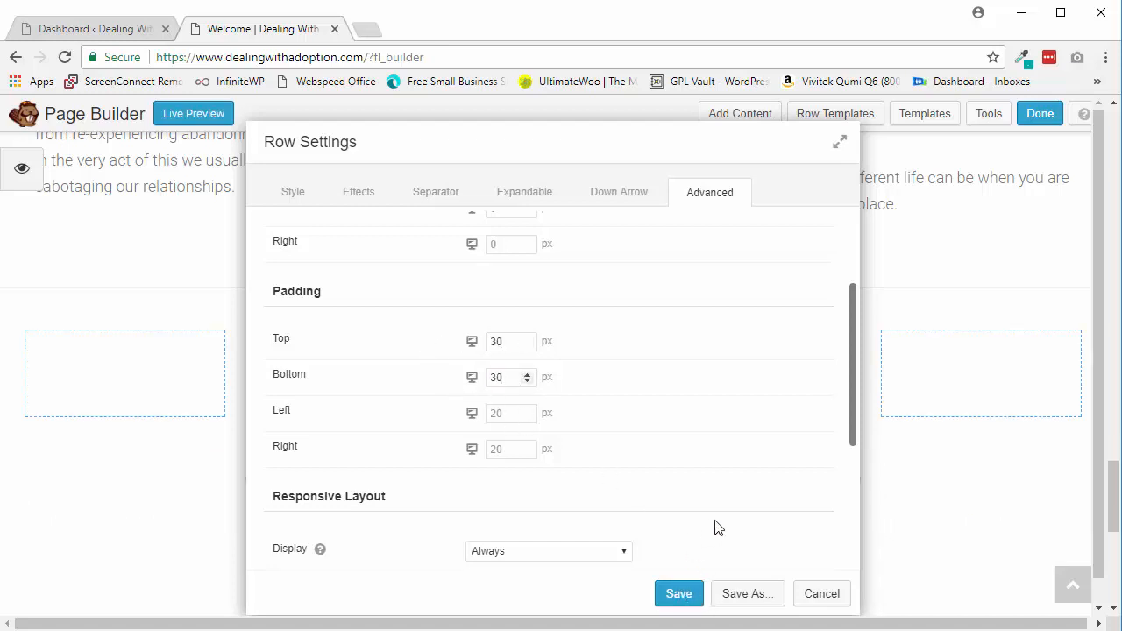
scroll(584, 500, "up", 1)
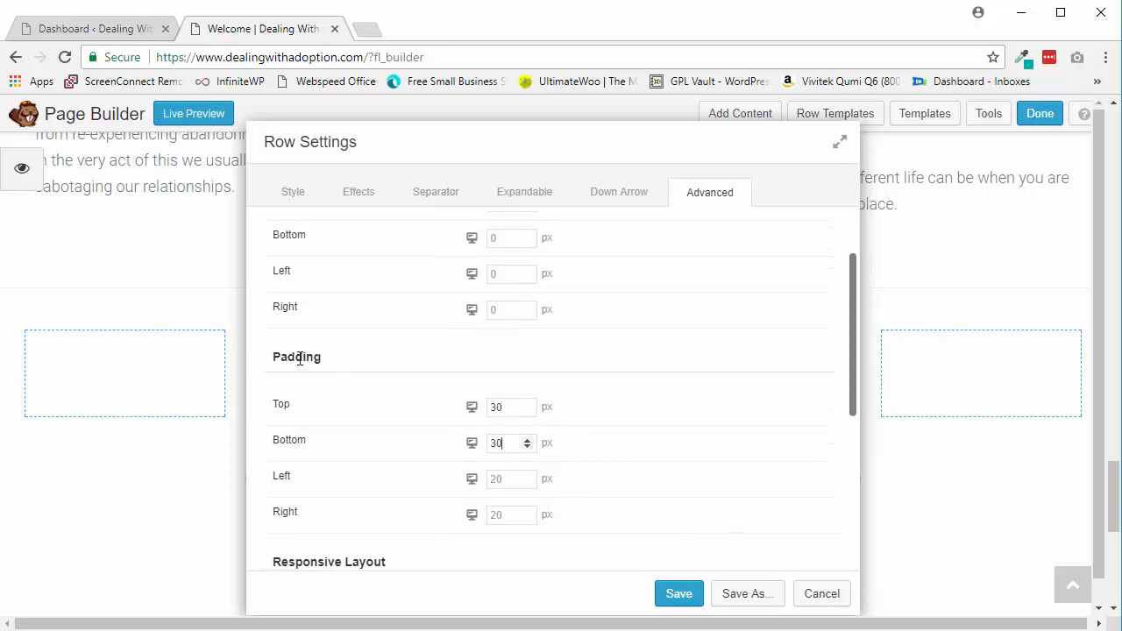
scroll(673, 421, "up", 1)
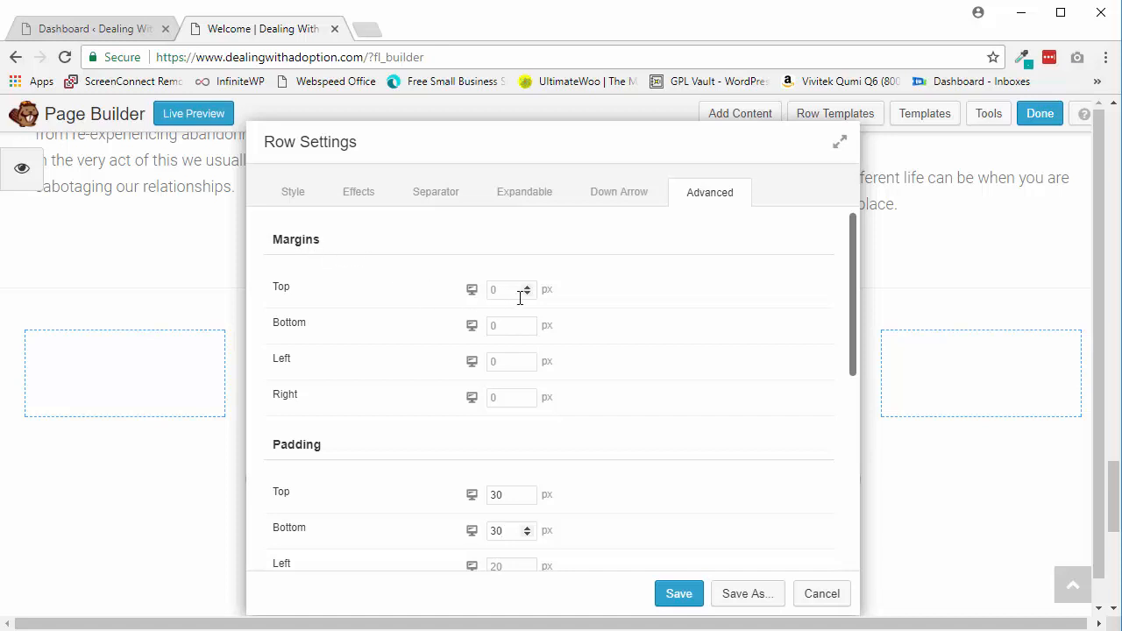
scroll(629, 358, "down", 1)
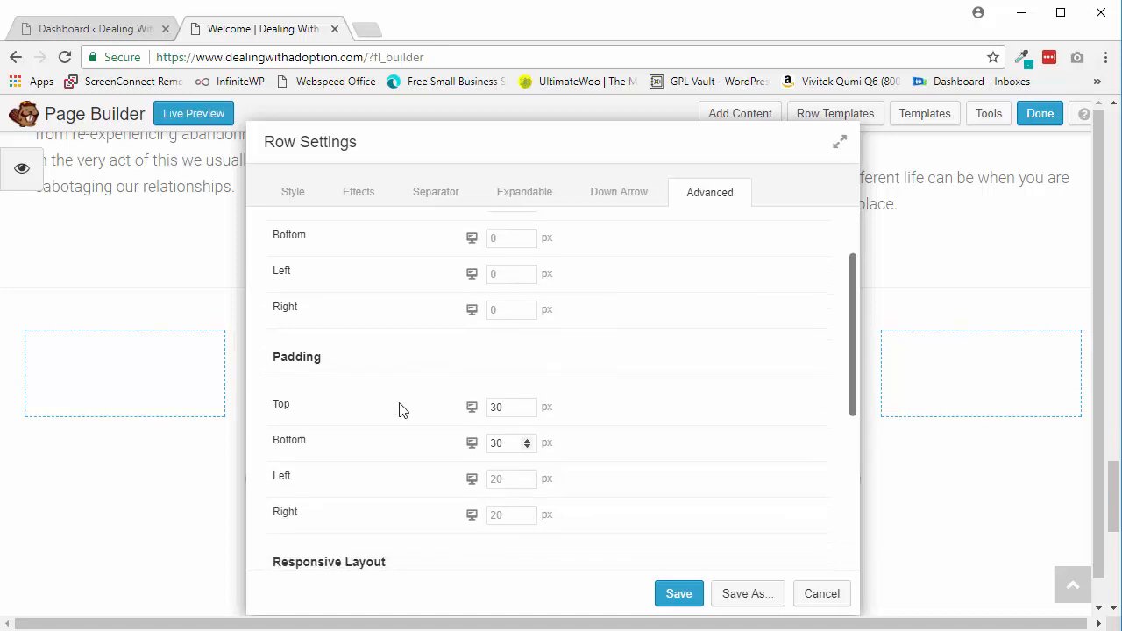
scroll(622, 458, "down", 2)
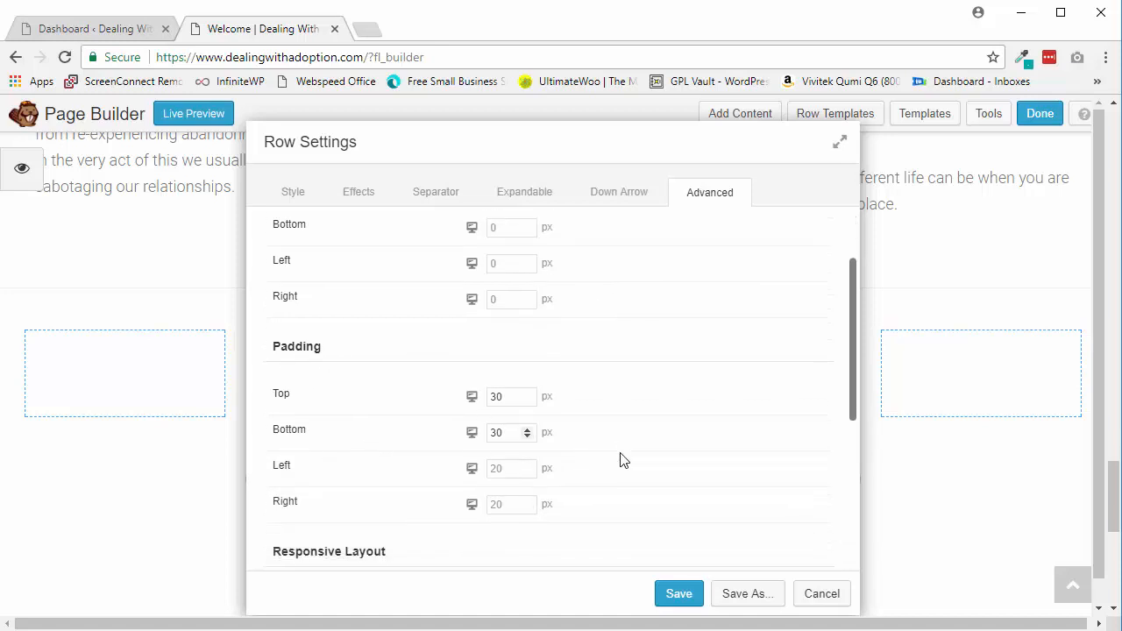
left_click(675, 598)
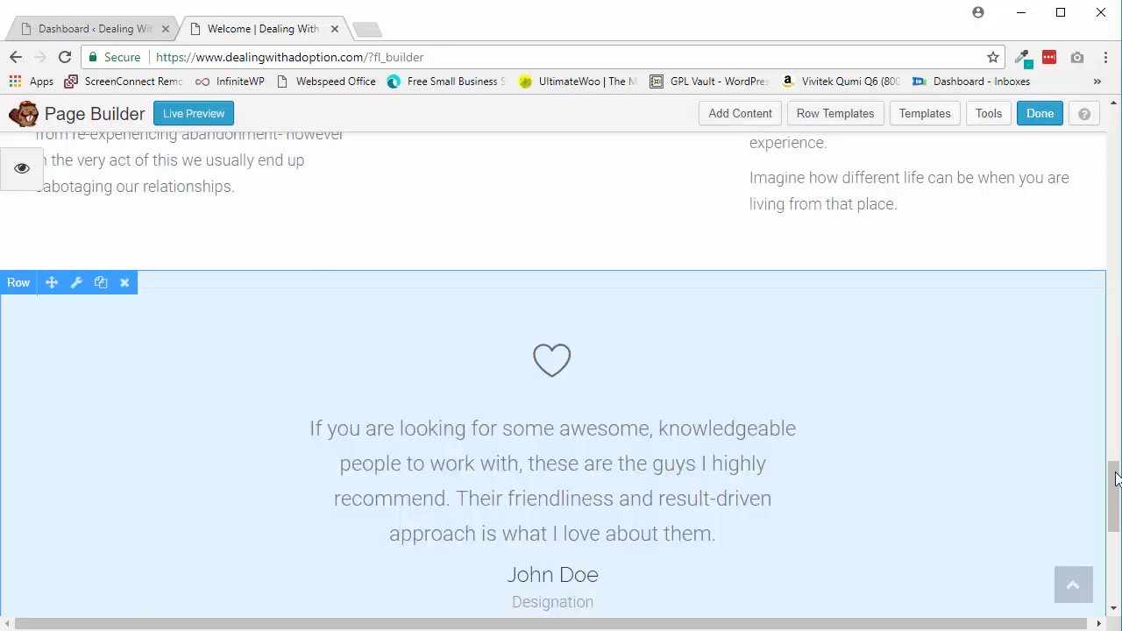
Step: Check the row spacing from the "Ready to find out more?" section back up to Latest News & Articles
left_click_drag(1115, 484, 1111, 525)
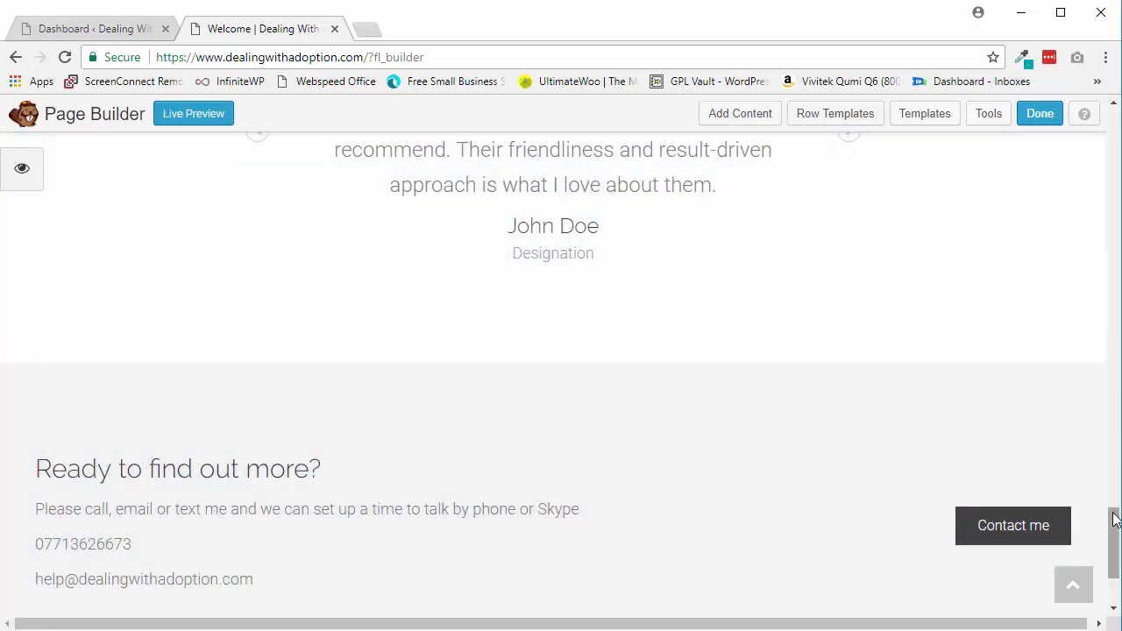
left_click_drag(1114, 516, 1108, 308)
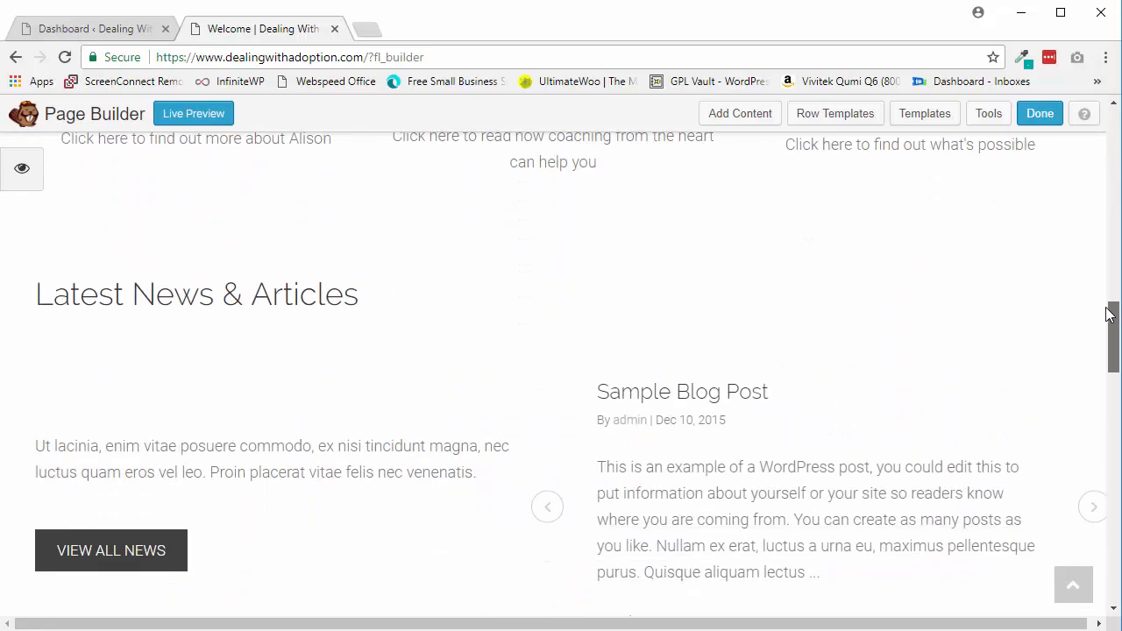